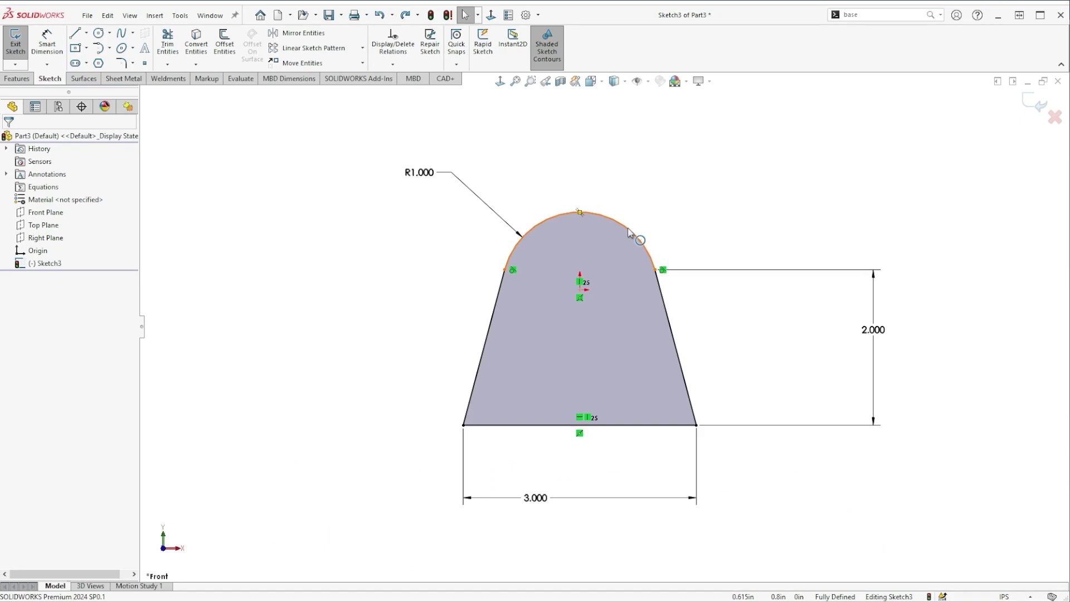
- Delete the old arch profile and draw a circle of radius about 1.447 centred on the origin
mouse_move(927, 537)
left_mouse_down()
mouse_move(286, 148)
mouse_move(291, 140)
left_mouse_up()
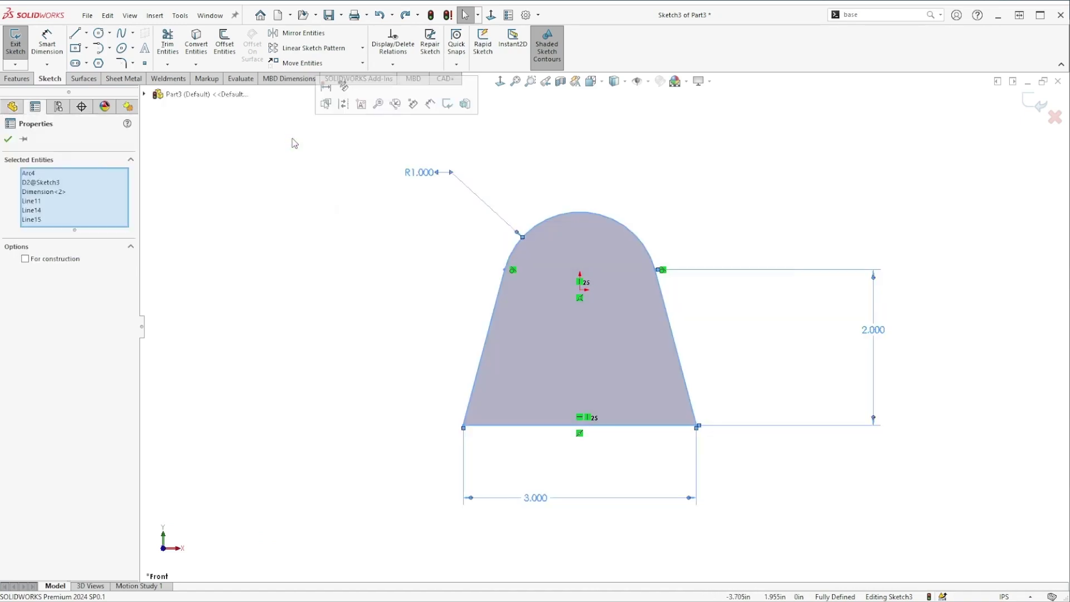
key("Delete")
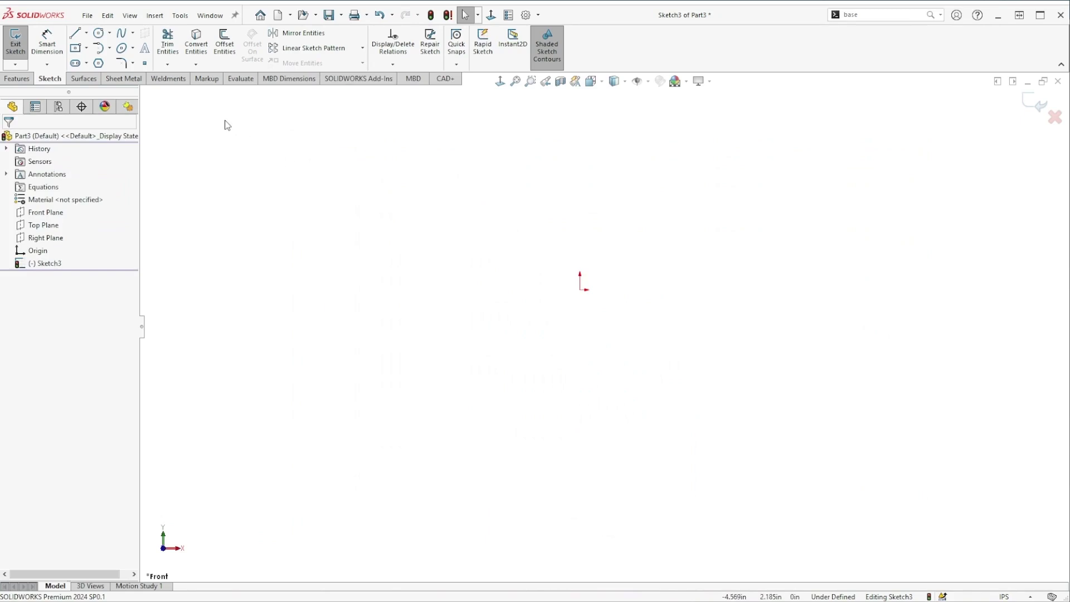
left_click(99, 33)
left_click(580, 289)
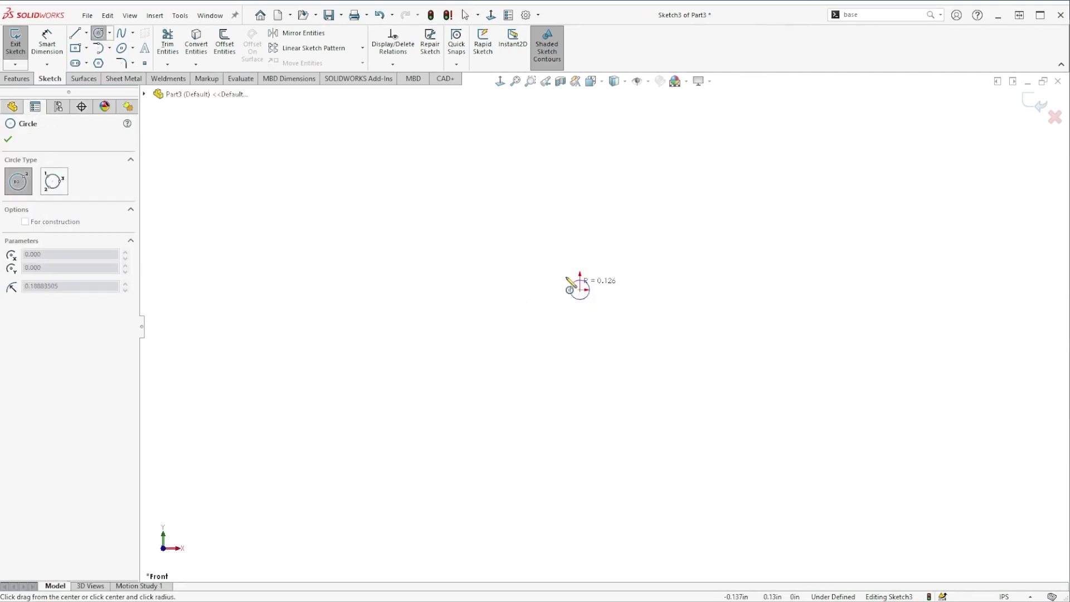
left_click(470, 267)
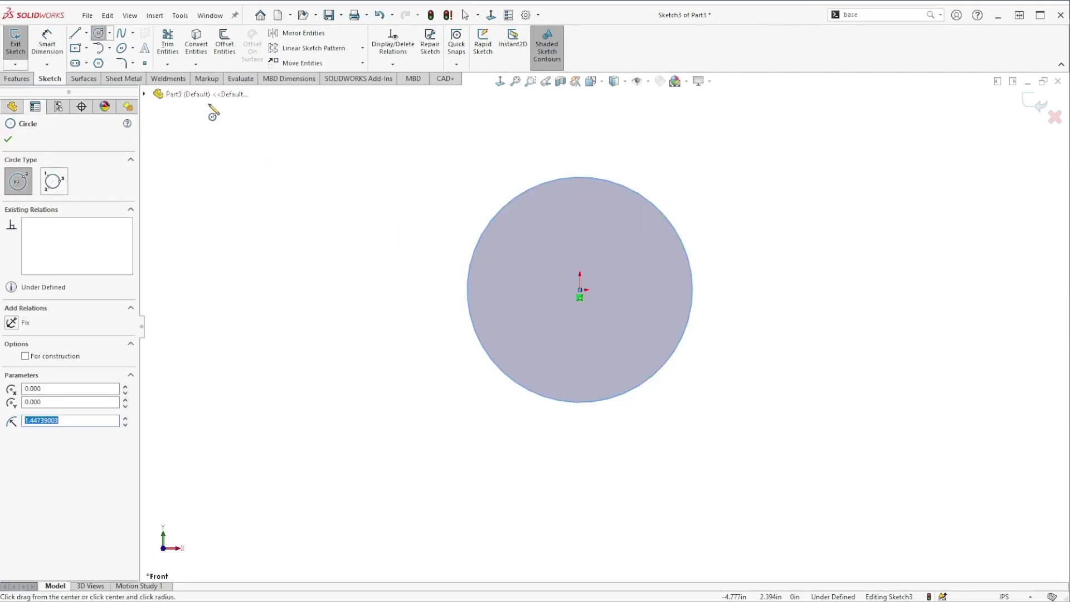
- Draw a right slanted line, a bottom line and a left line tangent to the circle
left_click(75, 33)
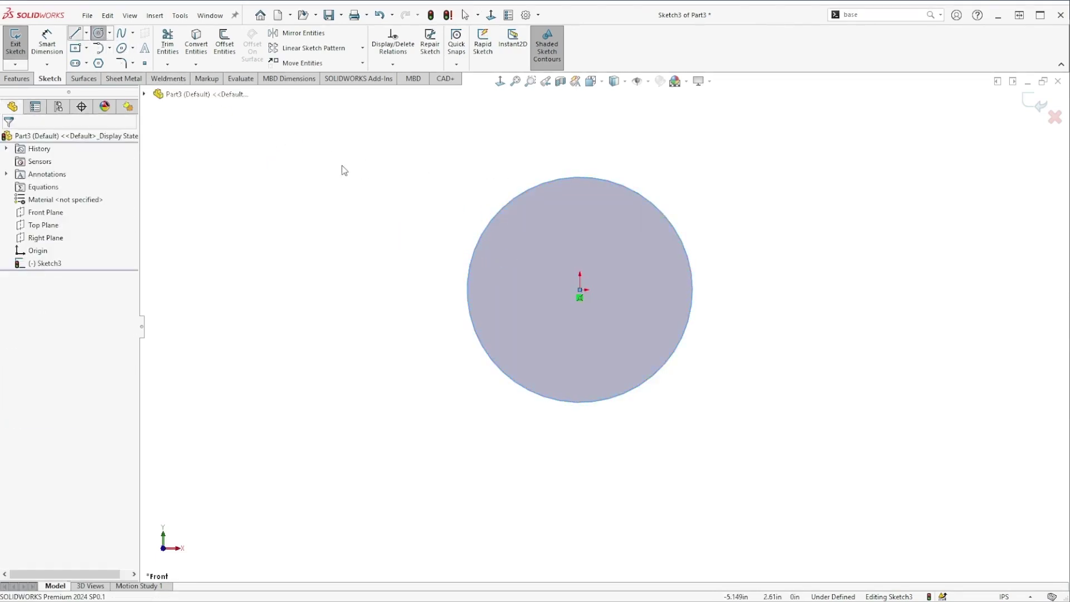
left_click(688, 258)
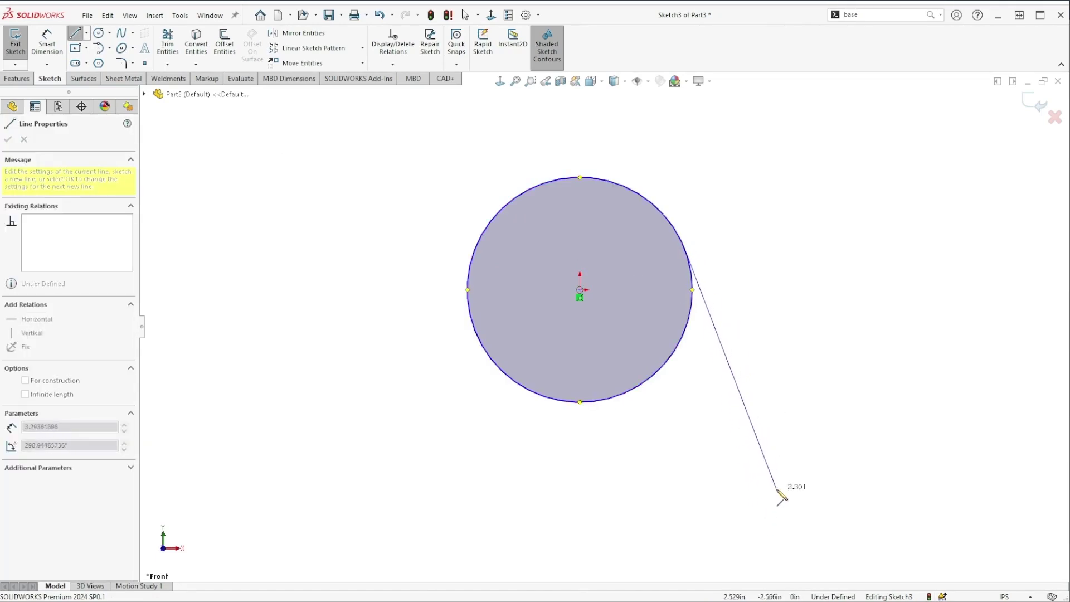
left_click(776, 489)
left_click(335, 488)
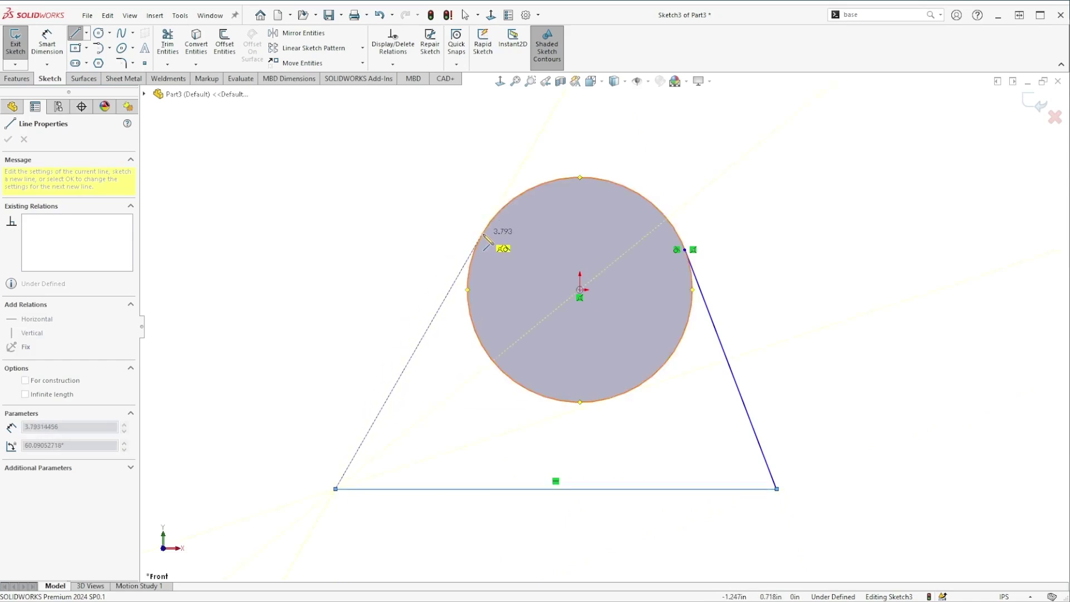
left_click(482, 234)
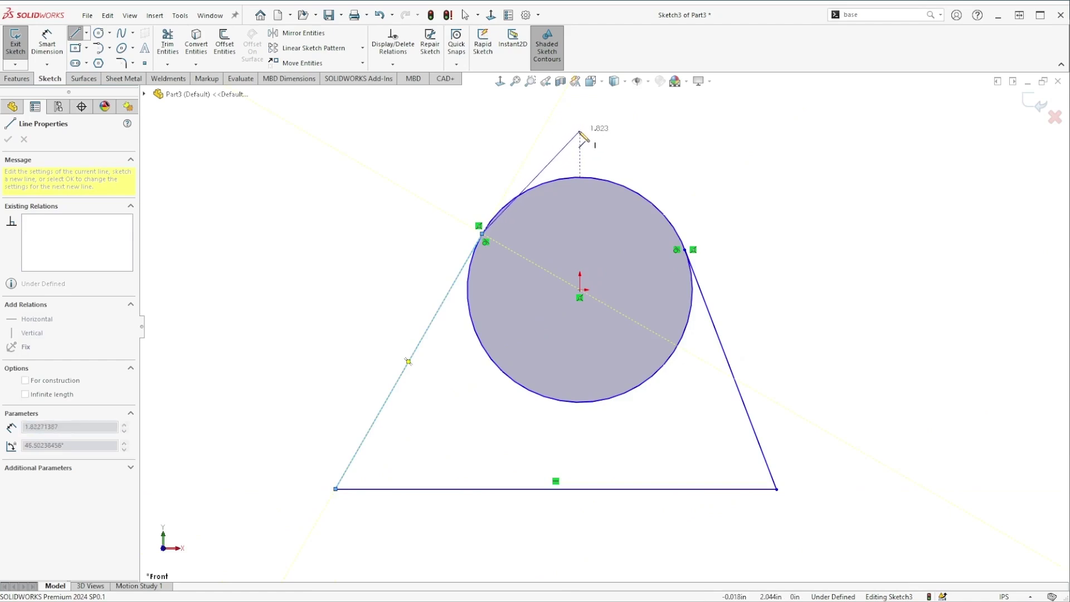
key("Escape")
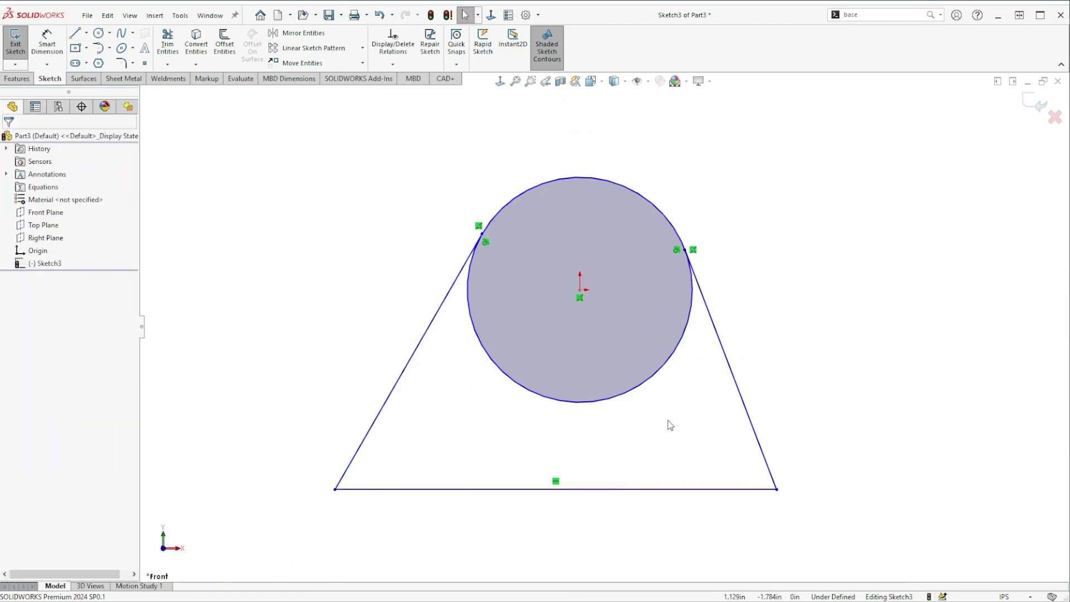
- Make the two tangent points horizontal to each other
left_click(685, 250)
left_click(483, 235, "ctrl")
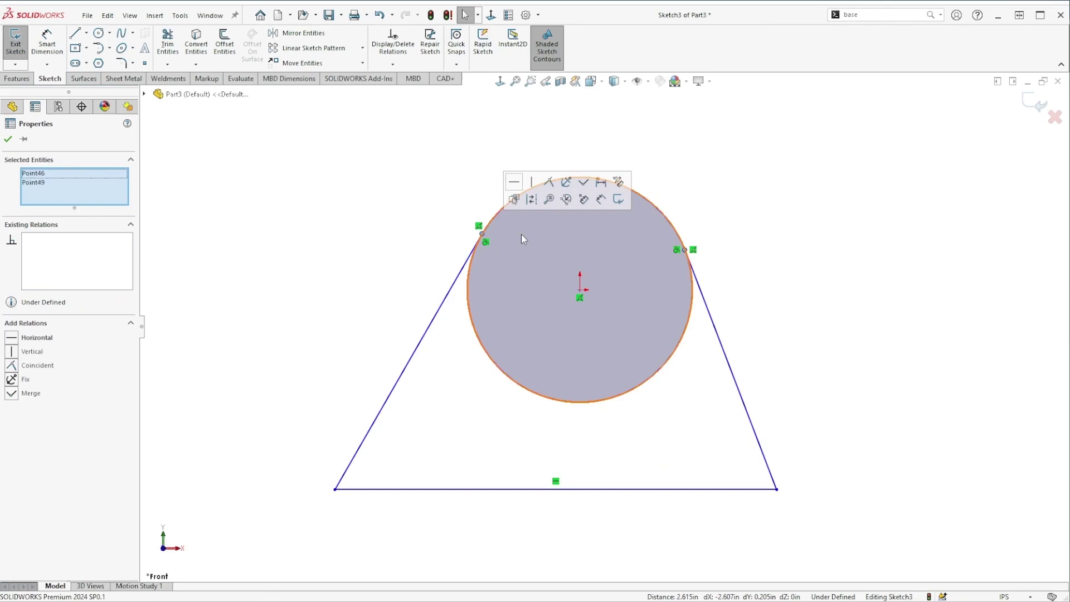
left_click(514, 182)
left_click(814, 301)
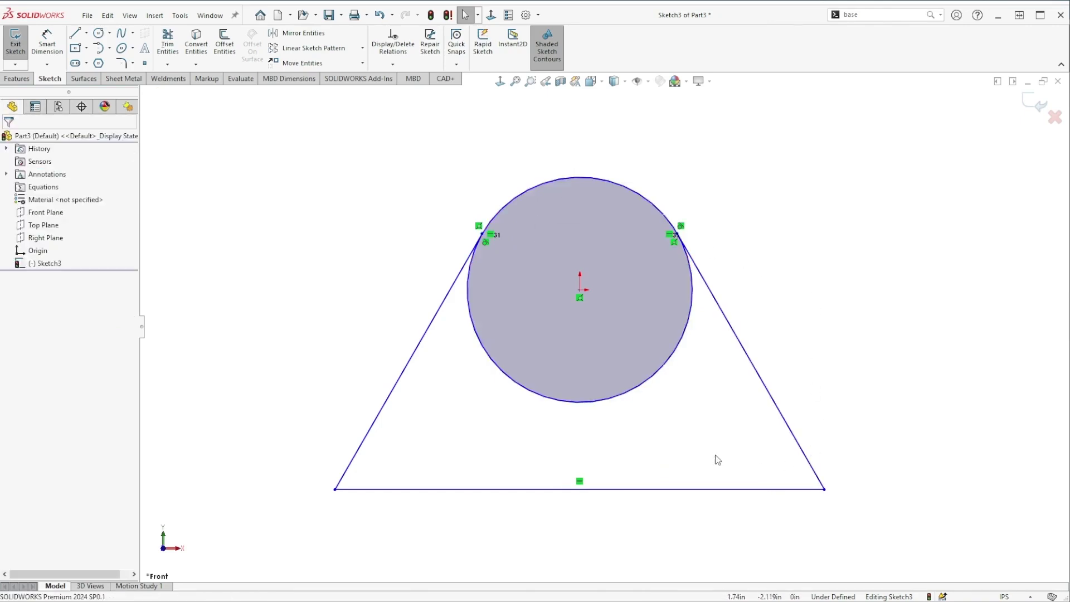
- Narrow the bottom line and Power-trim away the circle's lower arc
left_click_drag(821, 493, 741, 486)
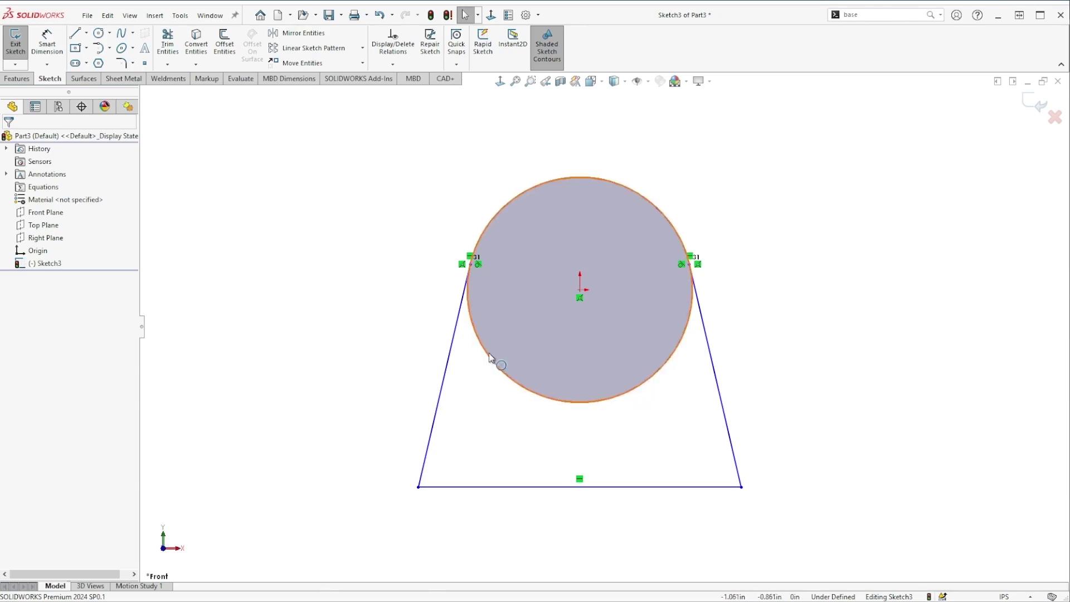
key("t")
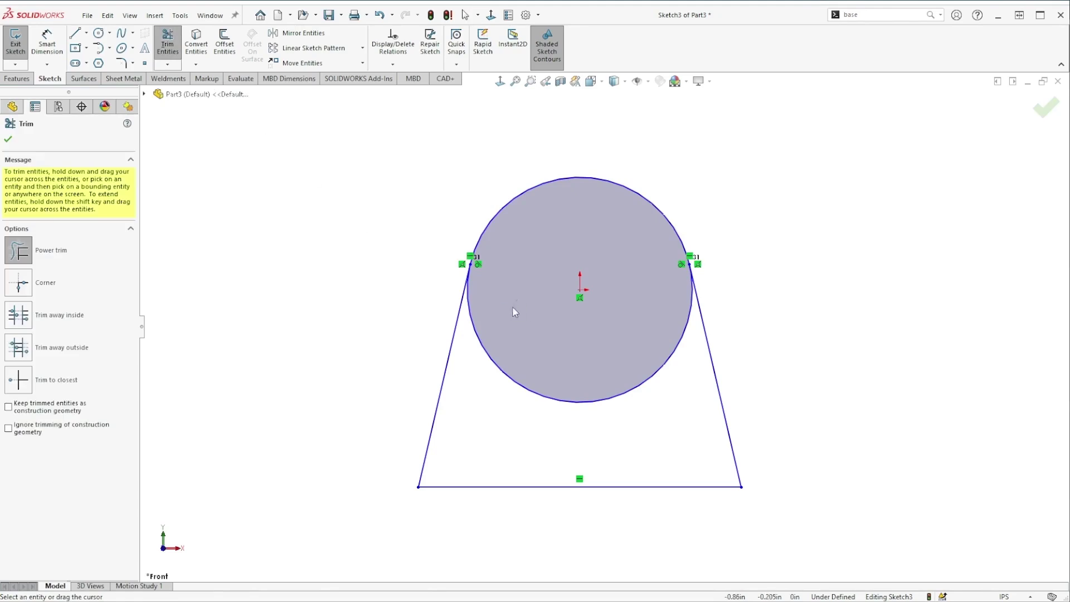
mouse_move(514, 310)
left_mouse_down()
mouse_move(480, 396)
mouse_move(542, 477)
left_mouse_up()
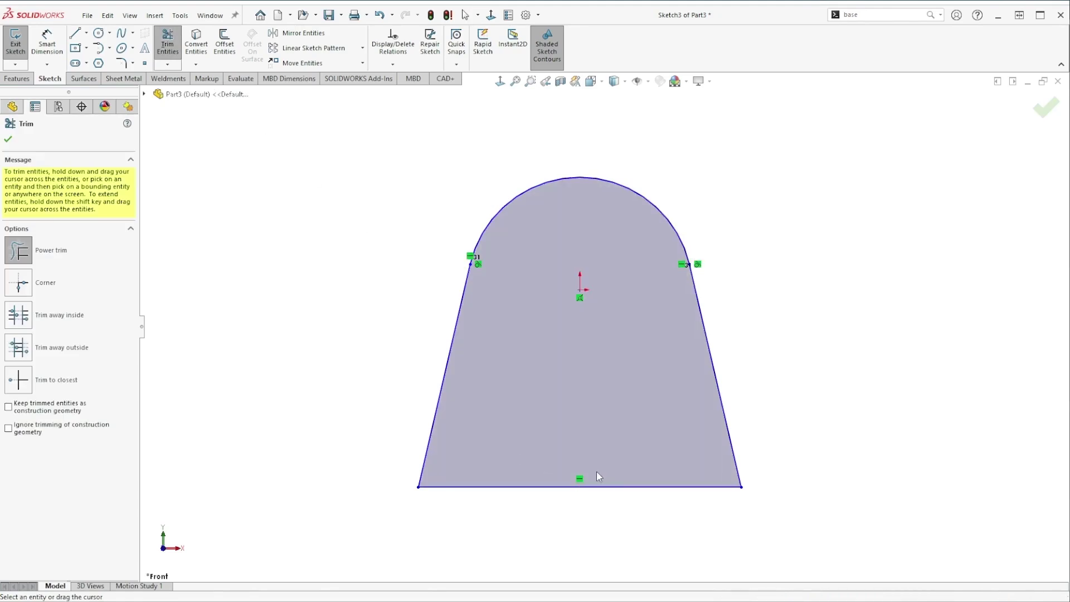
key("Escape")
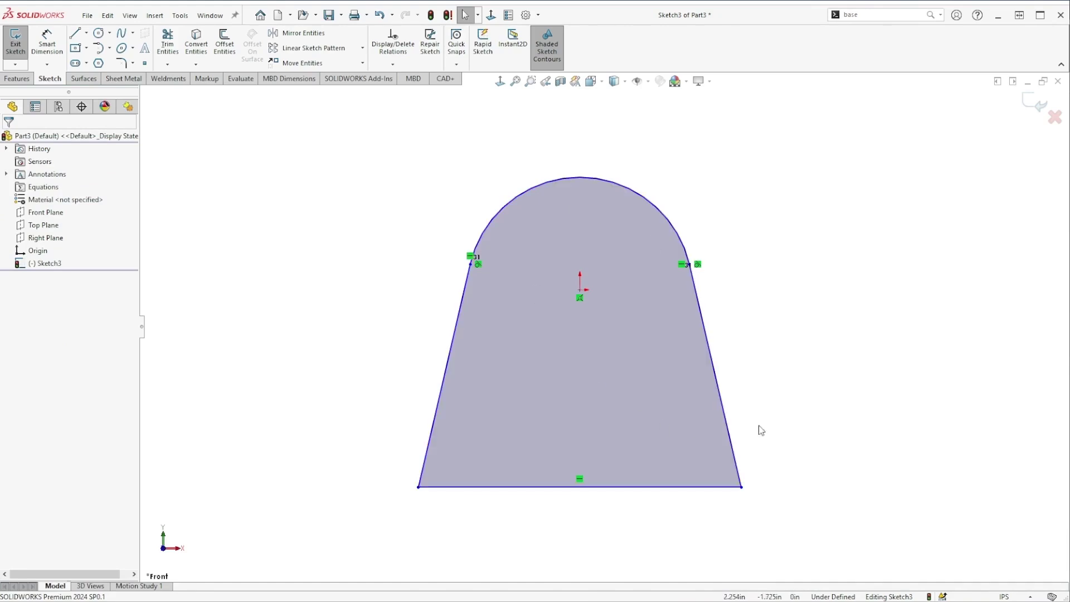
- Delete the arch and draw a slanted line up from the lower left of the origin
mouse_move(826, 552)
left_mouse_down()
mouse_move(627, 419)
mouse_move(355, 158)
left_mouse_up()
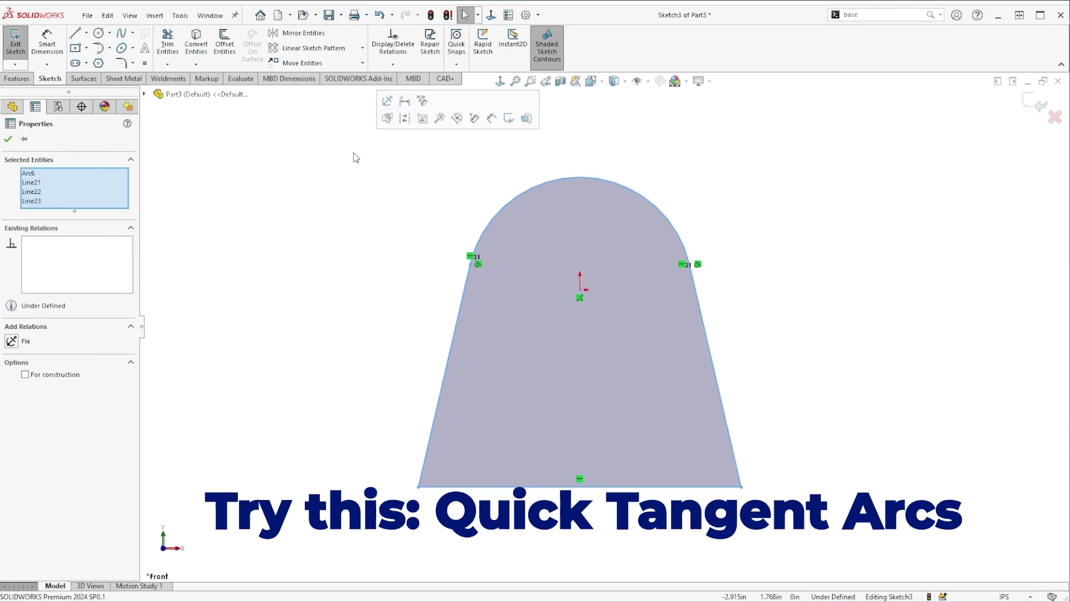
key("Delete")
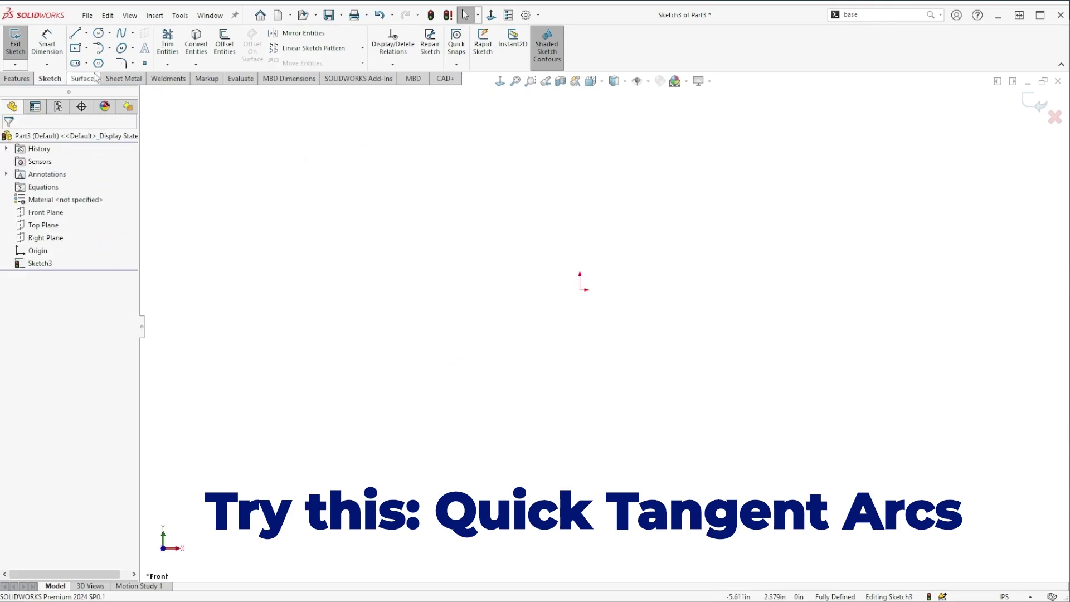
left_click(74, 35)
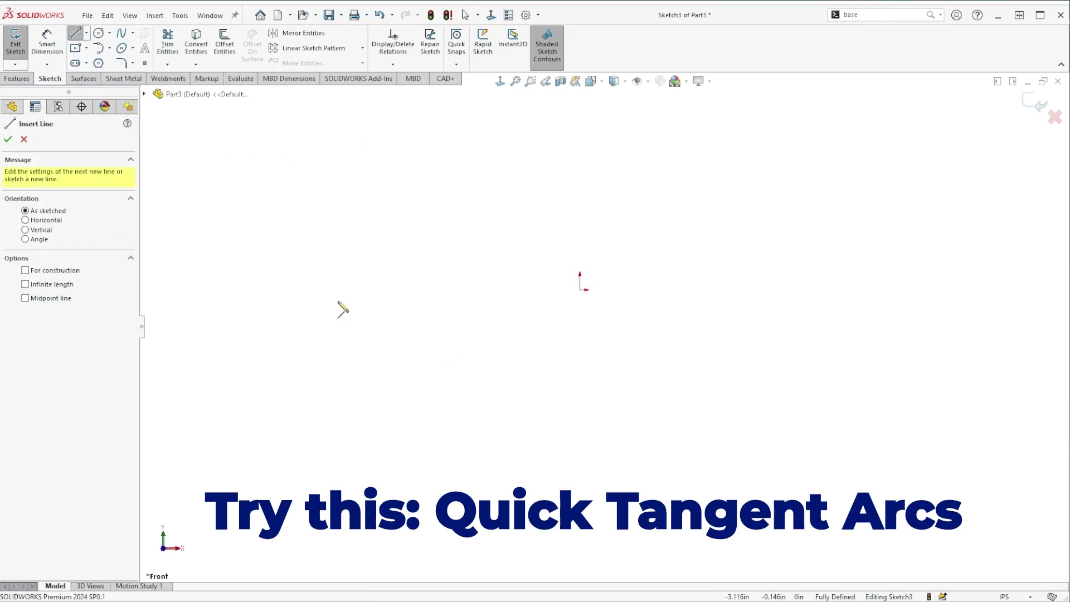
left_click(246, 463)
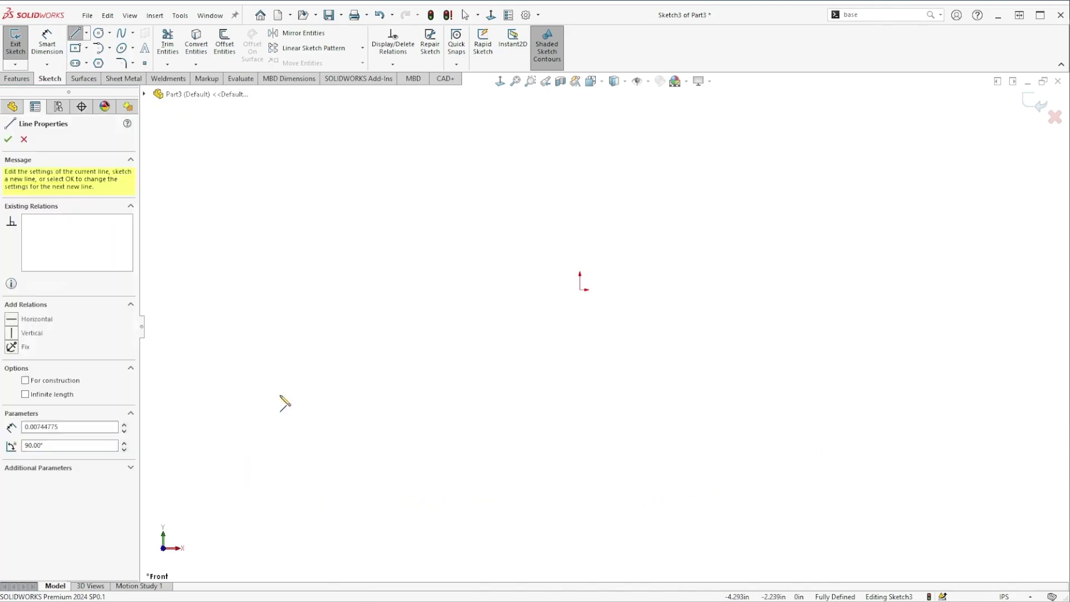
left_click(295, 313)
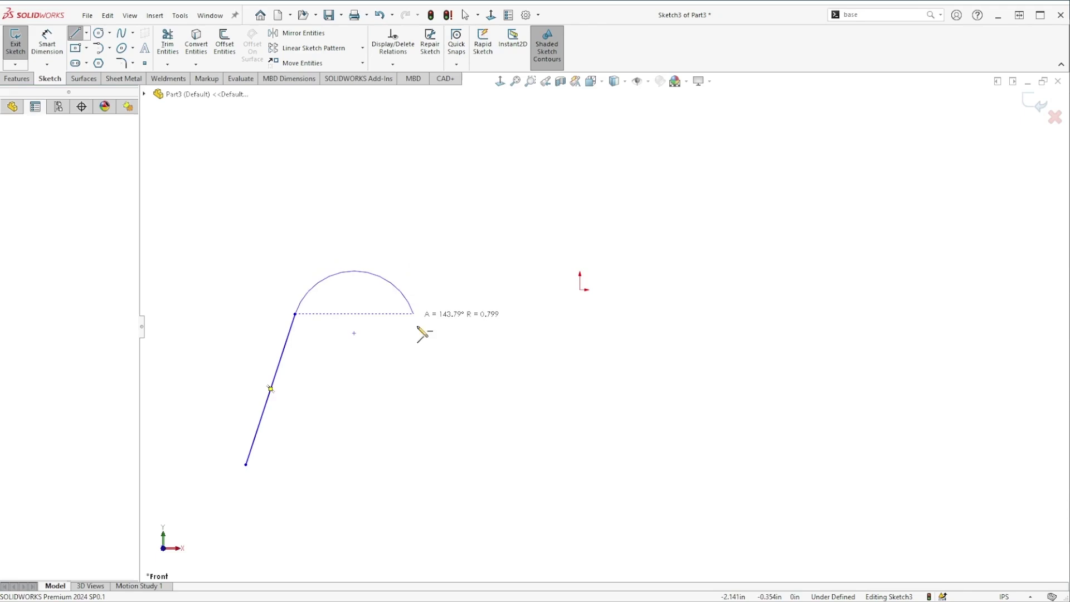
- Continue with a tangent arc over the top, a right slanted side and a closing base line
key("a")
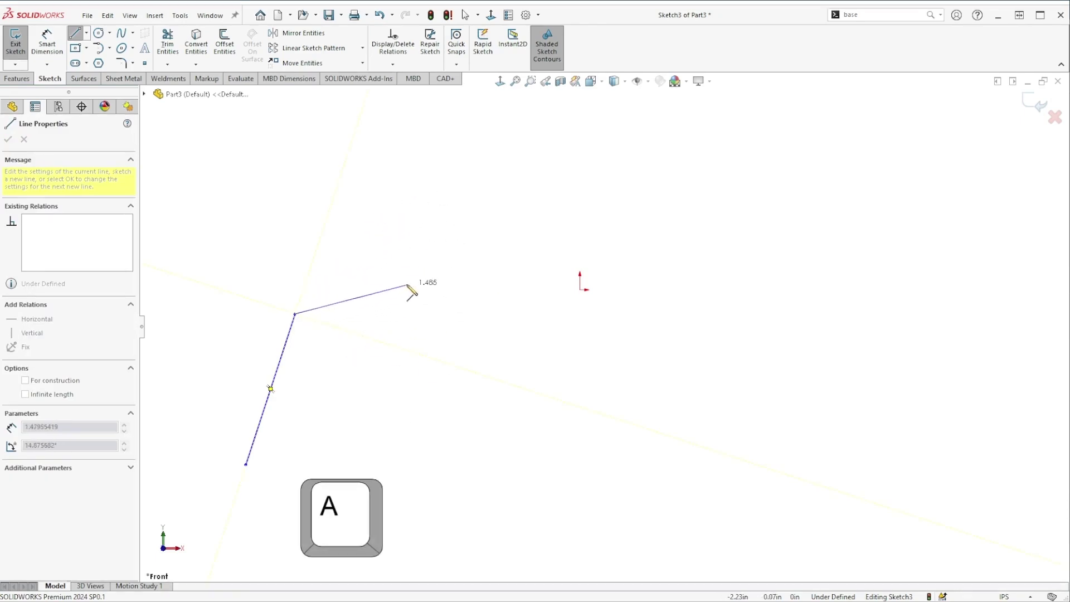
key("a")
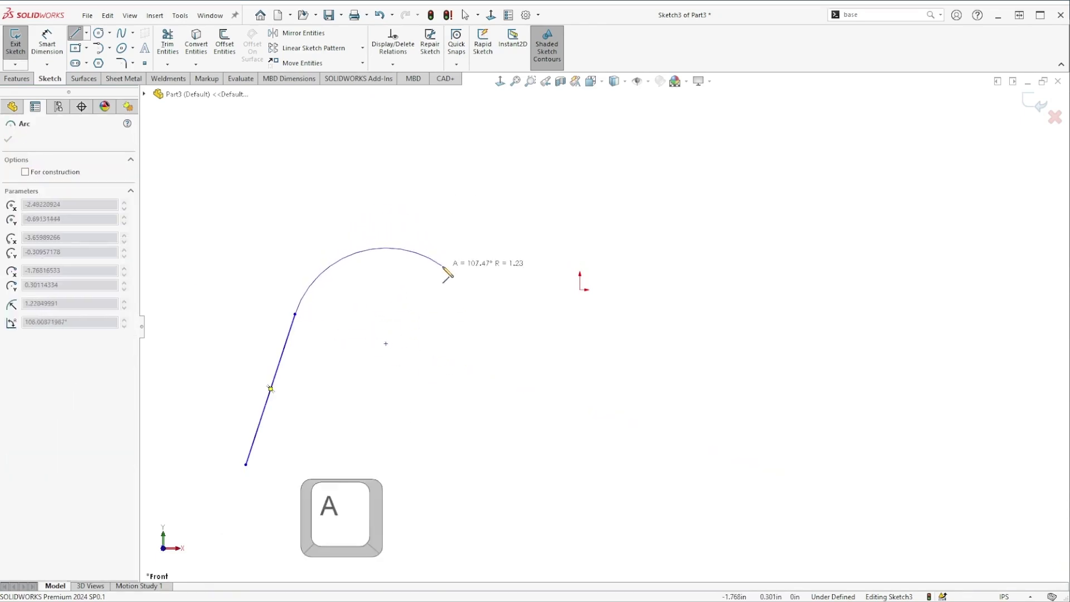
left_click(435, 315)
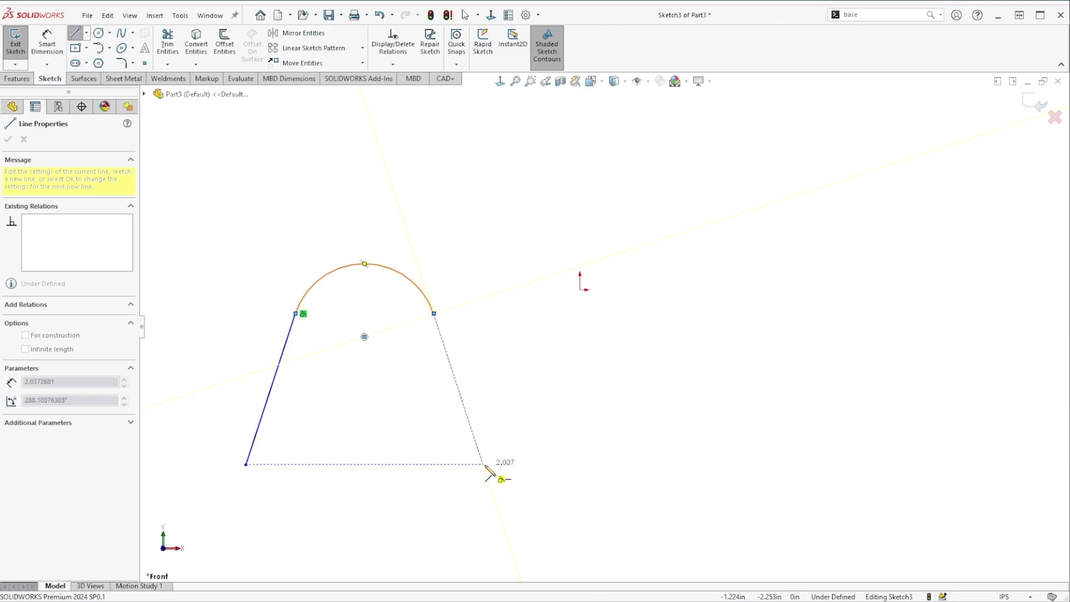
left_click(483, 464)
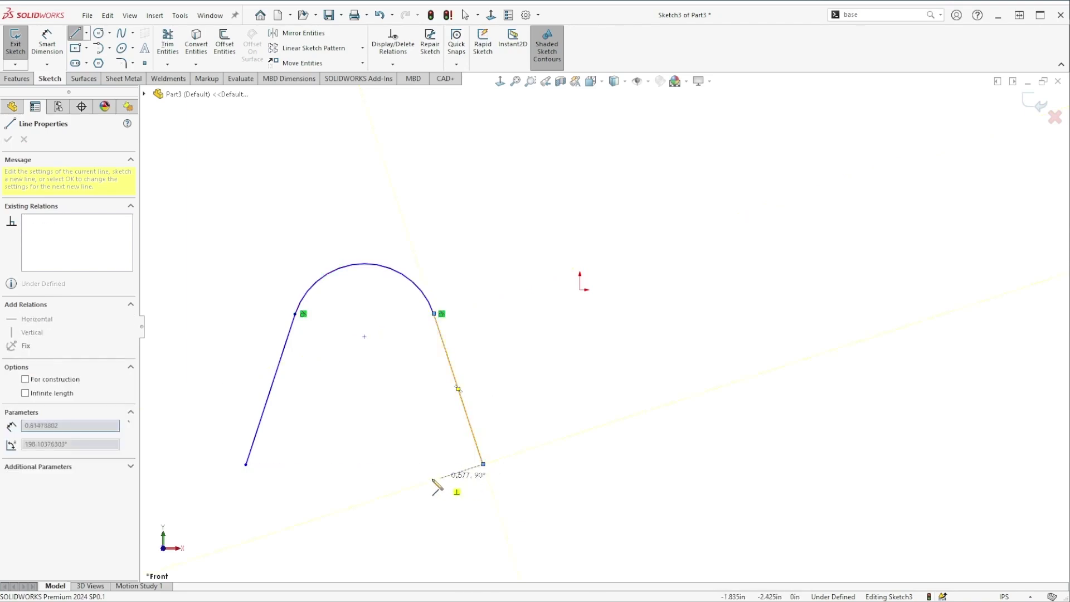
left_click(247, 464)
key("Escape")
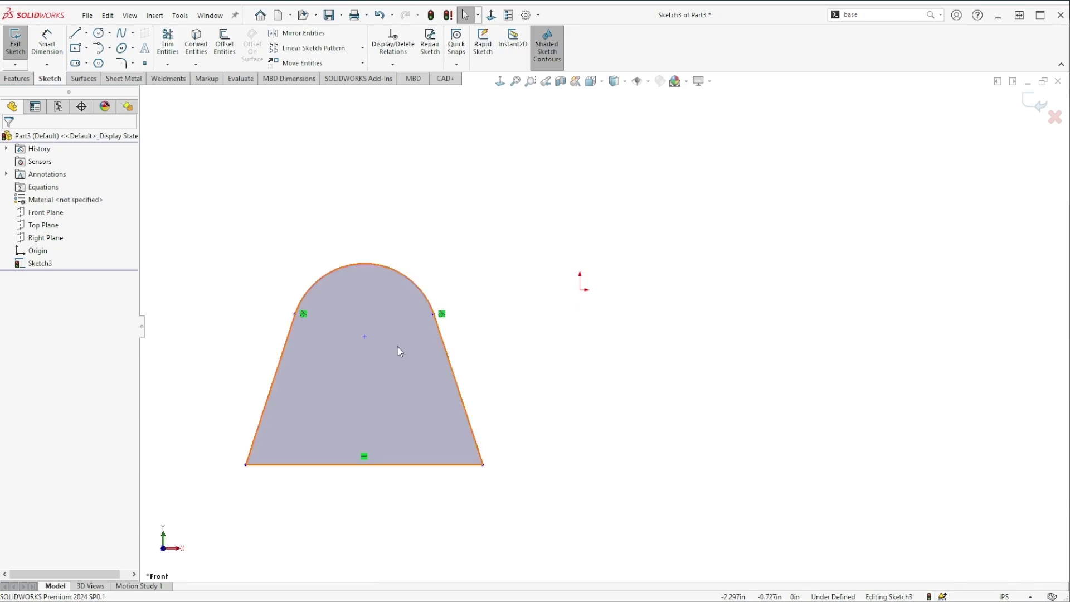
- Drag the arch profile's centre point onto the sketch origin to make them coincident
left_click(365, 338)
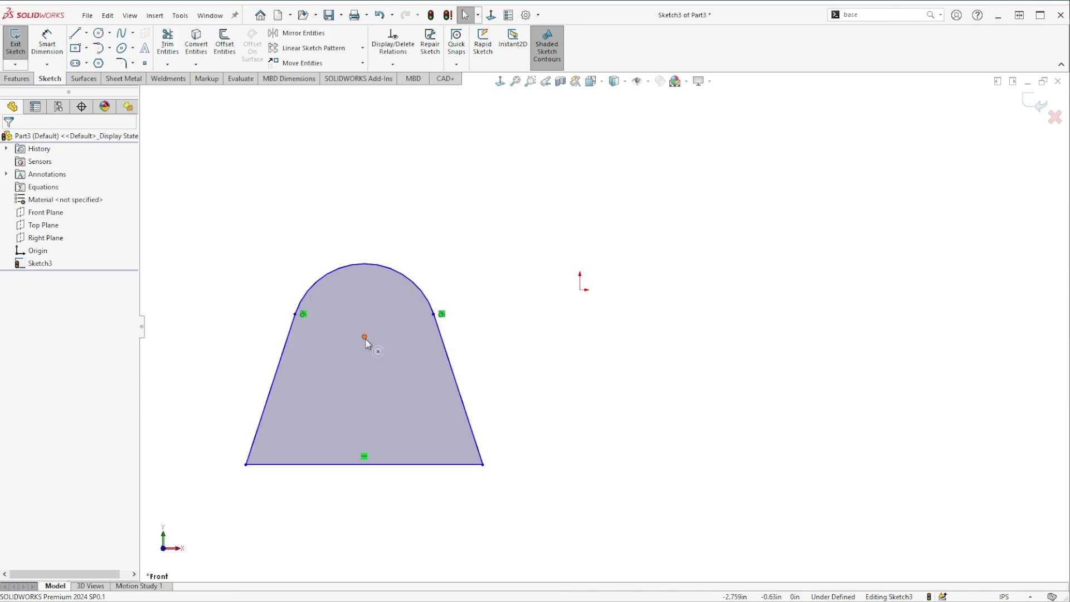
left_click(581, 290, "ctrl")
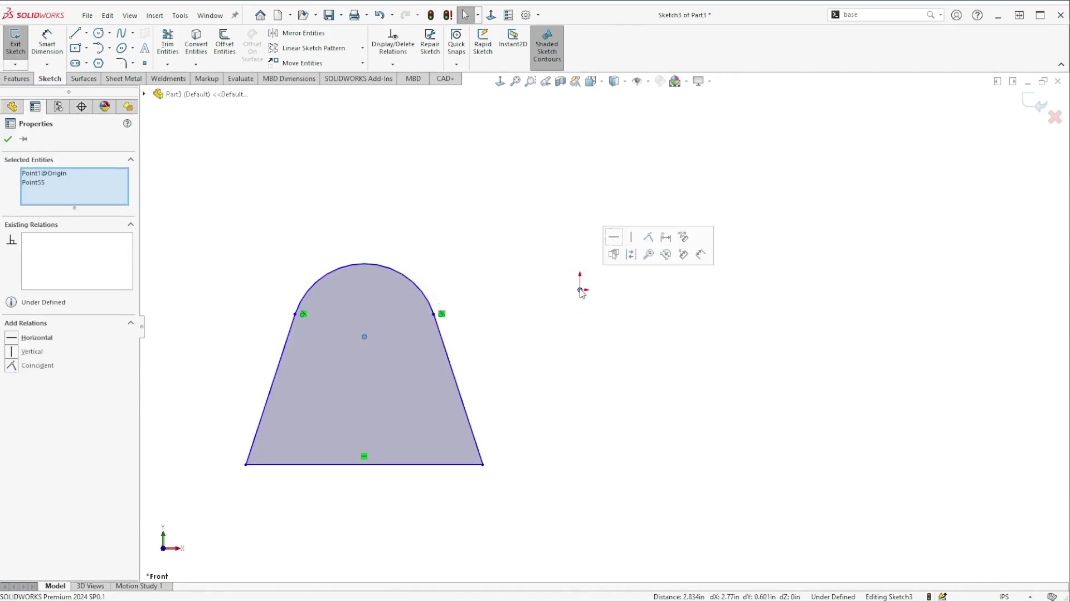
left_click(648, 238)
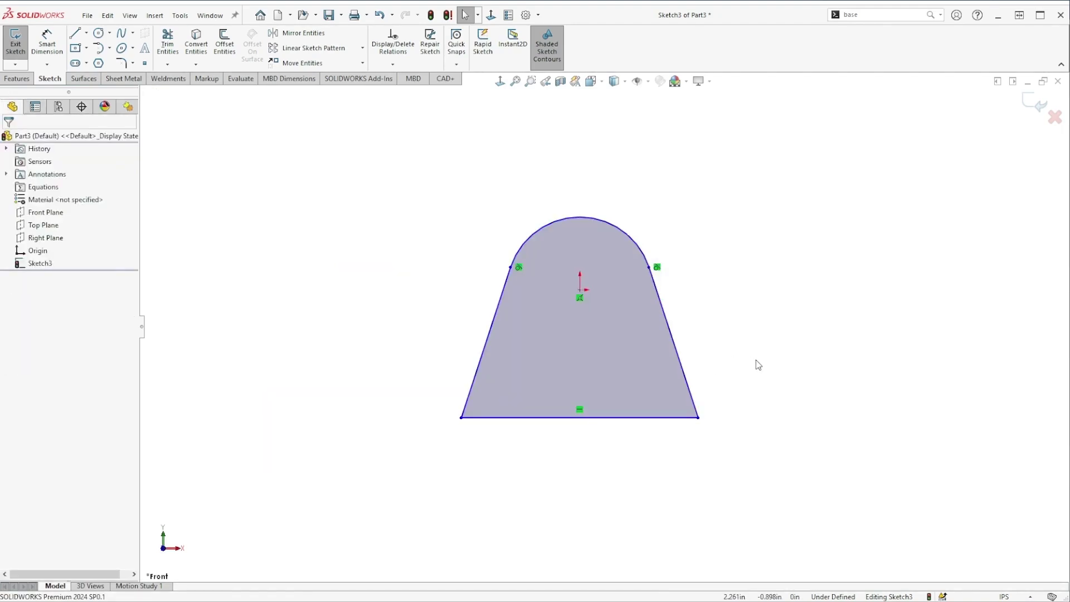
key("ctrl+z")
key("Escape")
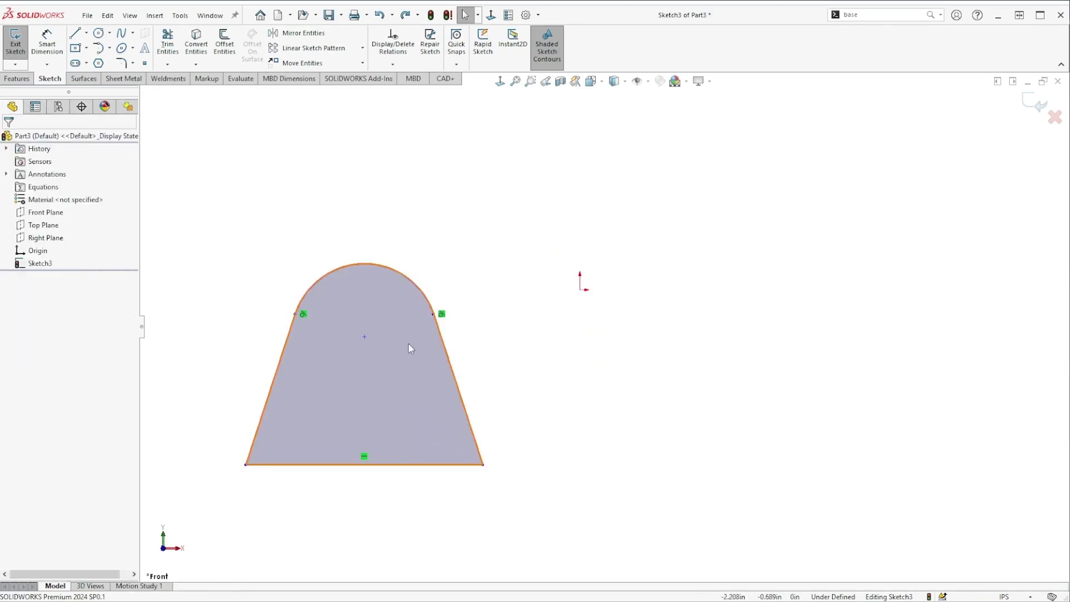
left_click_drag(365, 339, 580, 289)
left_click(724, 321)
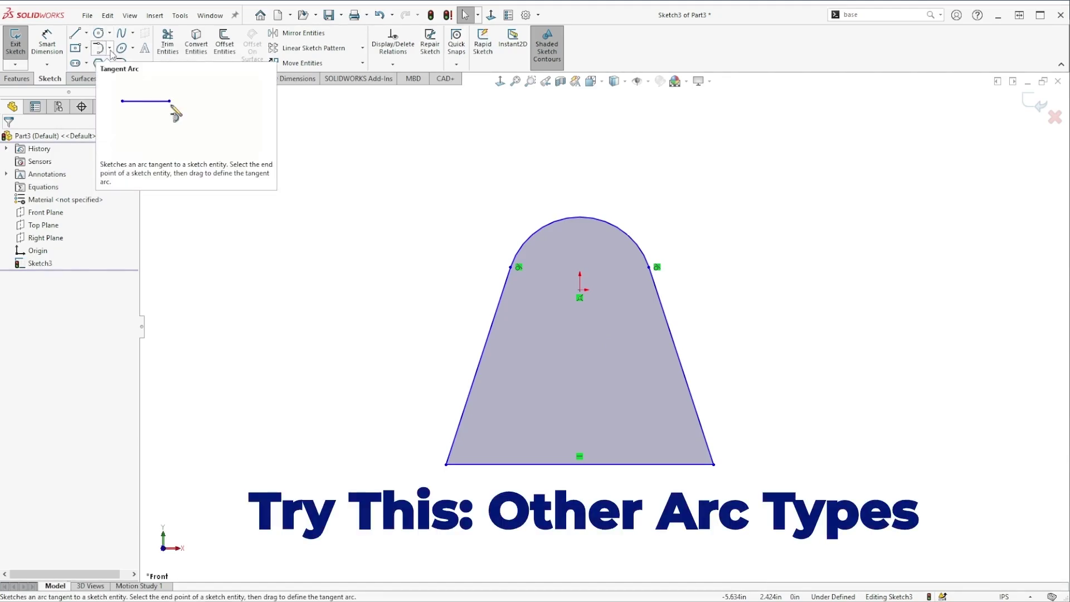
- Draw a roughly 180° centrepoint arc to the left of the arch profile
left_click(110, 52)
left_click(127, 76)
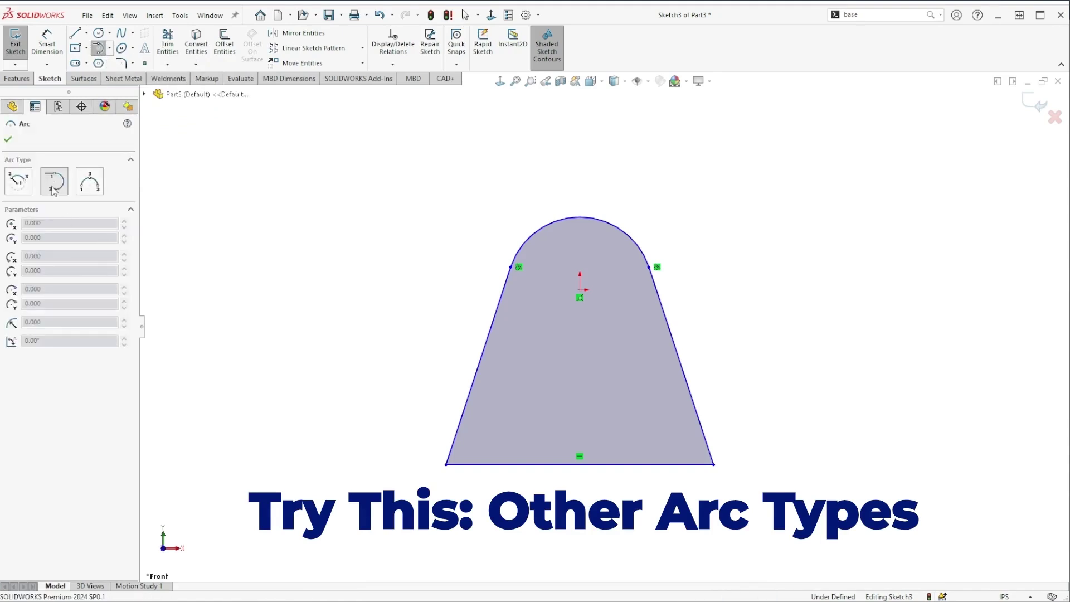
left_click(18, 188)
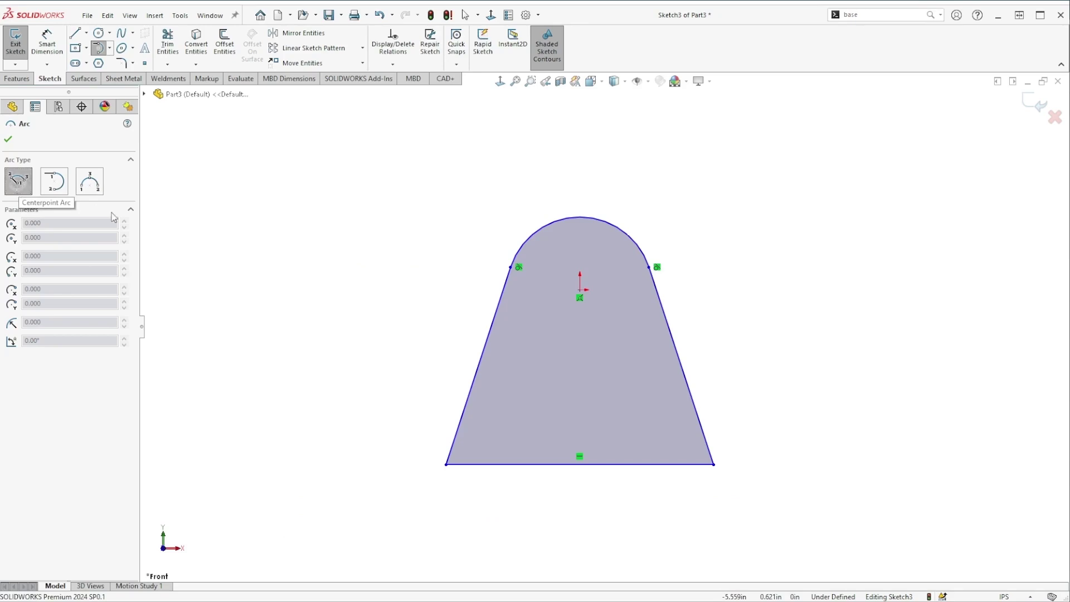
left_click(288, 267)
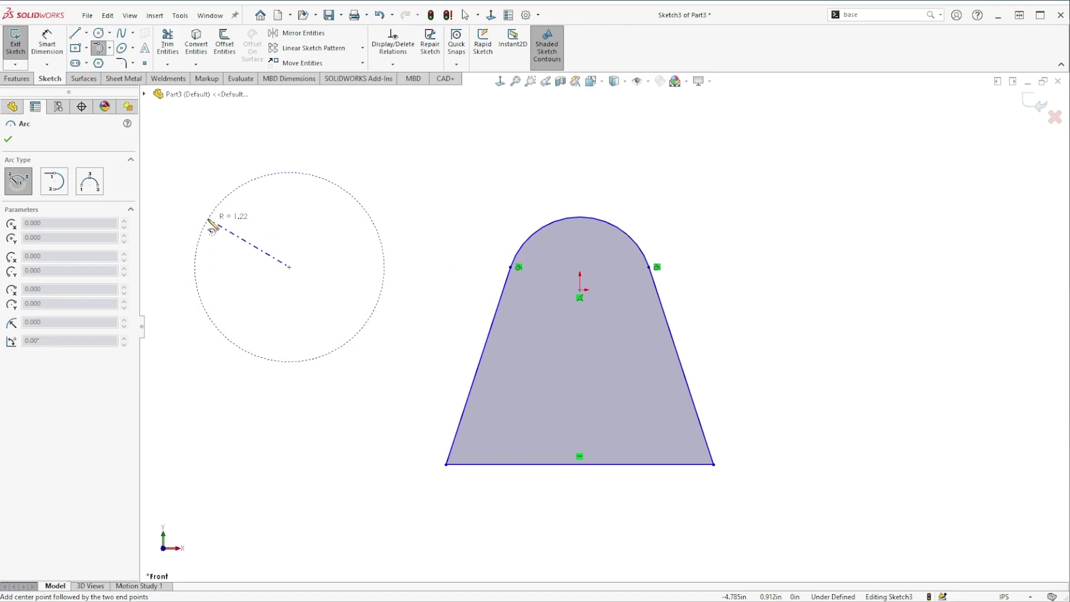
left_click(207, 219)
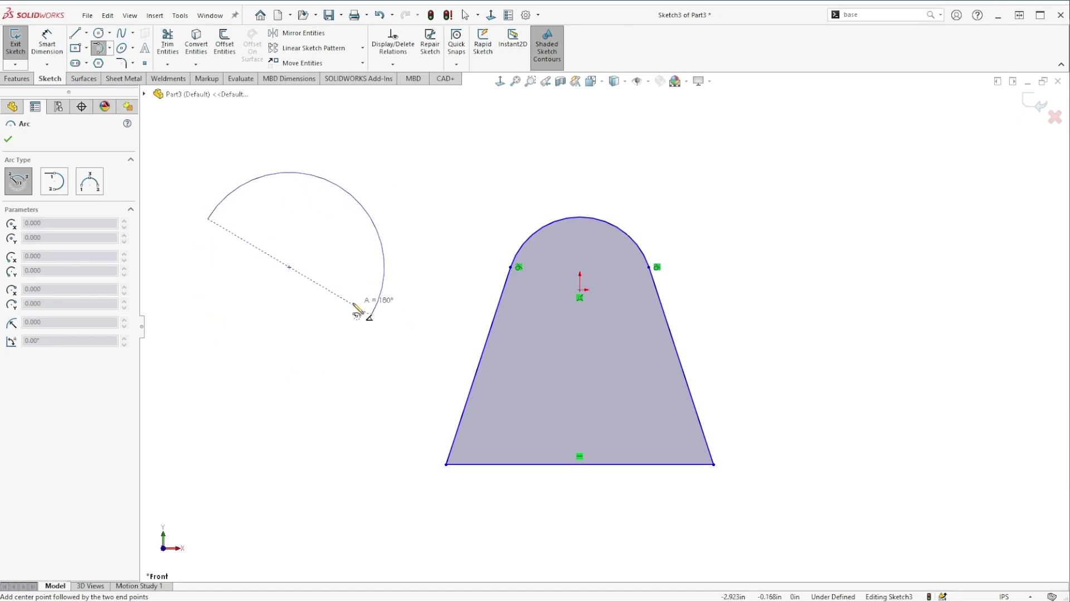
left_click(371, 315)
key("Escape")
key("Escape")
key("Escape")
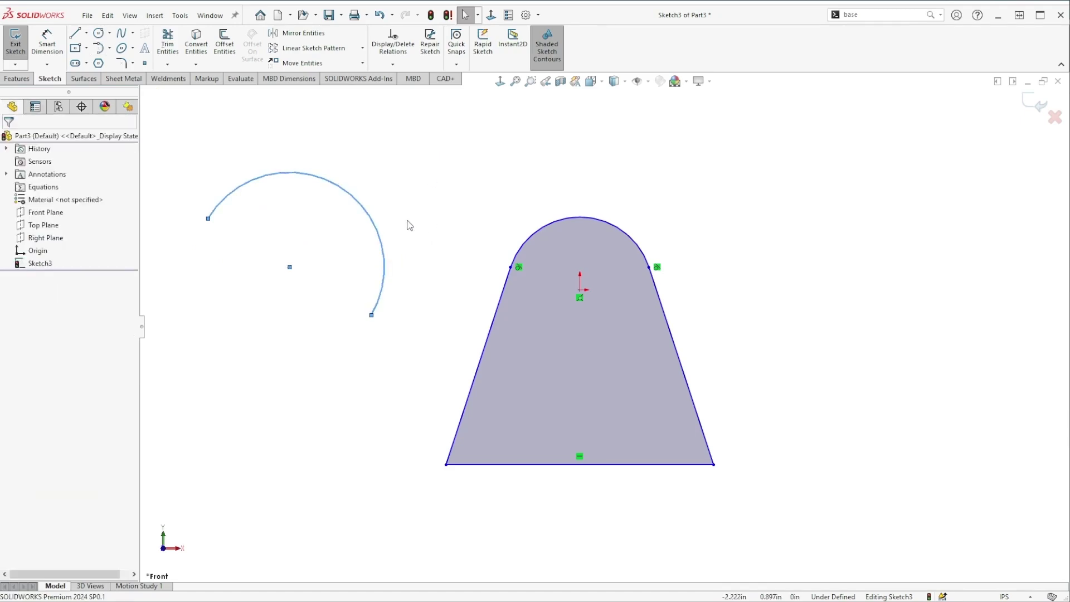
- Draw a shallow three-point arc of about 79° right of the arch profile
left_click(111, 49)
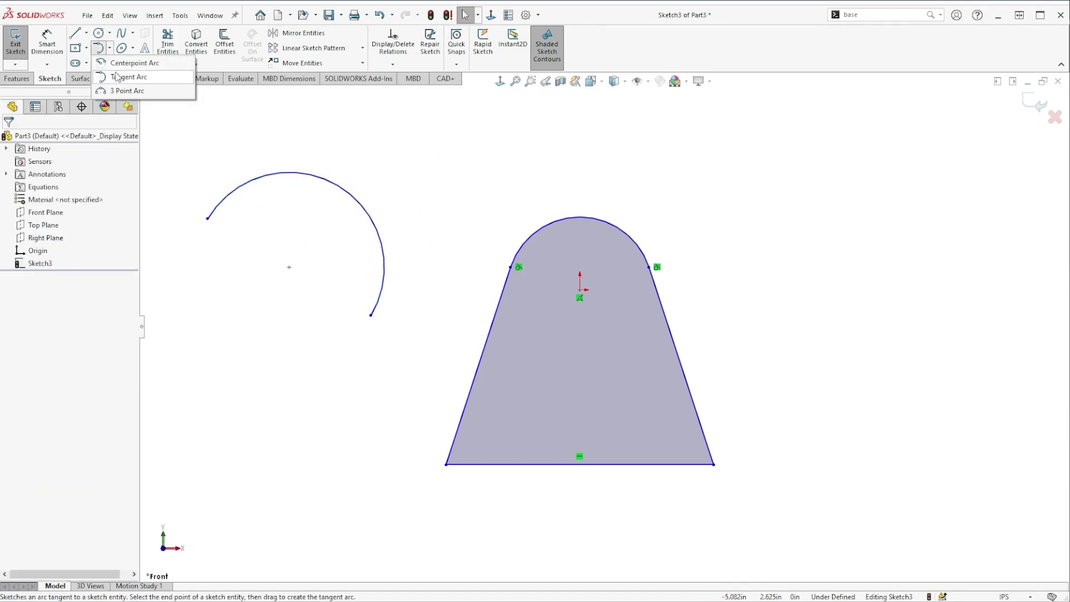
left_click(121, 91)
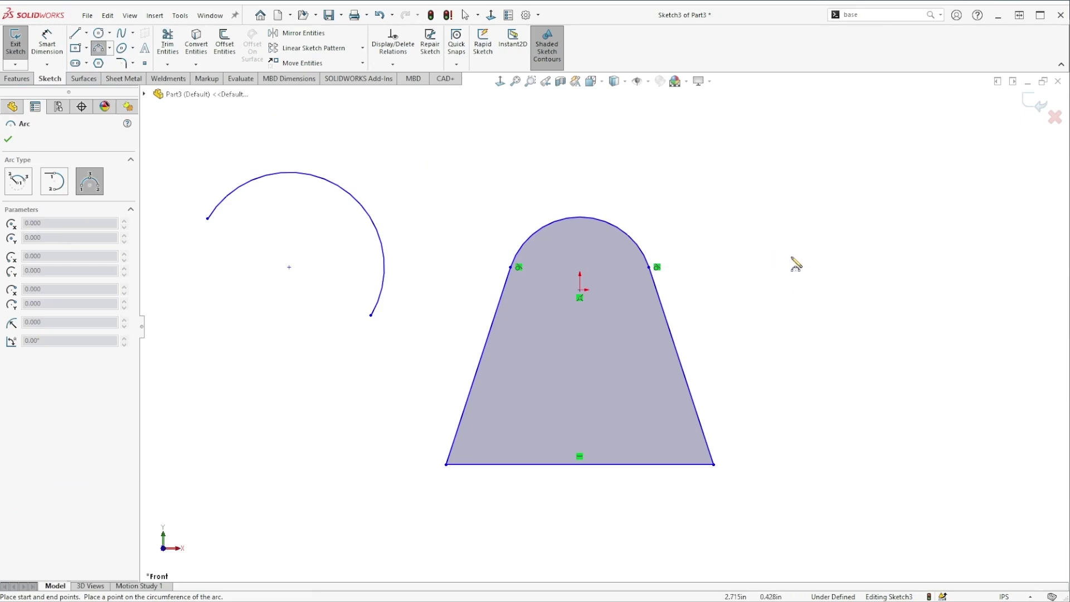
left_click(978, 234)
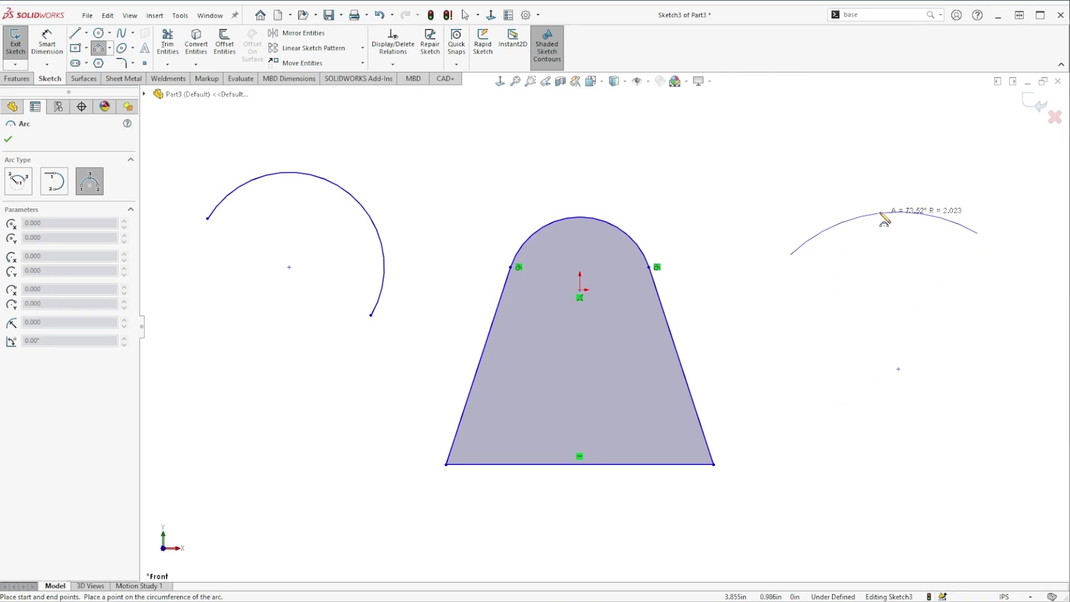
left_click(880, 211)
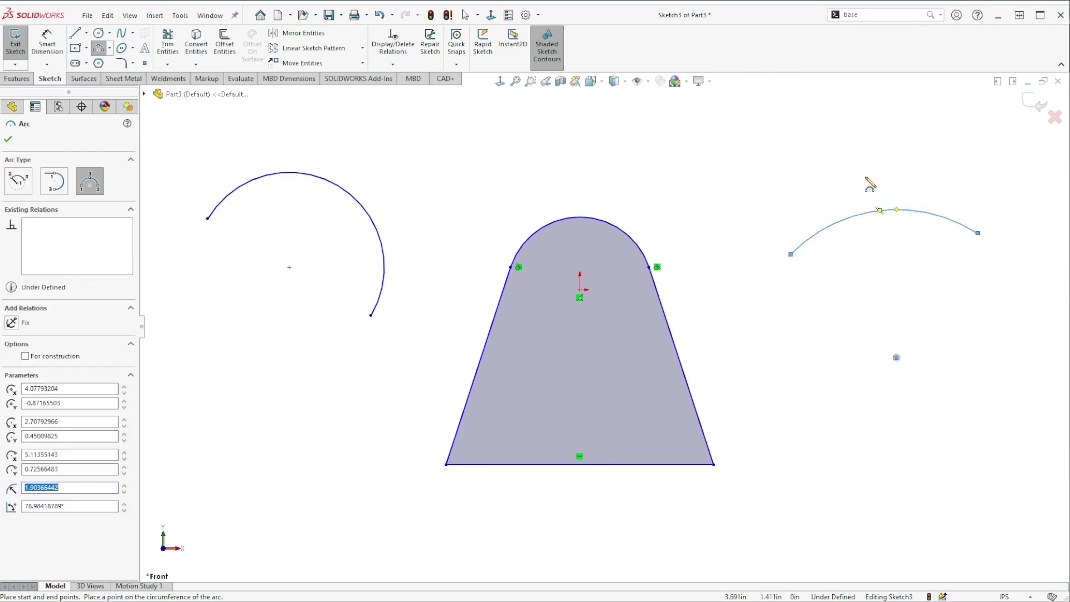
key("Escape")
left_click(782, 197)
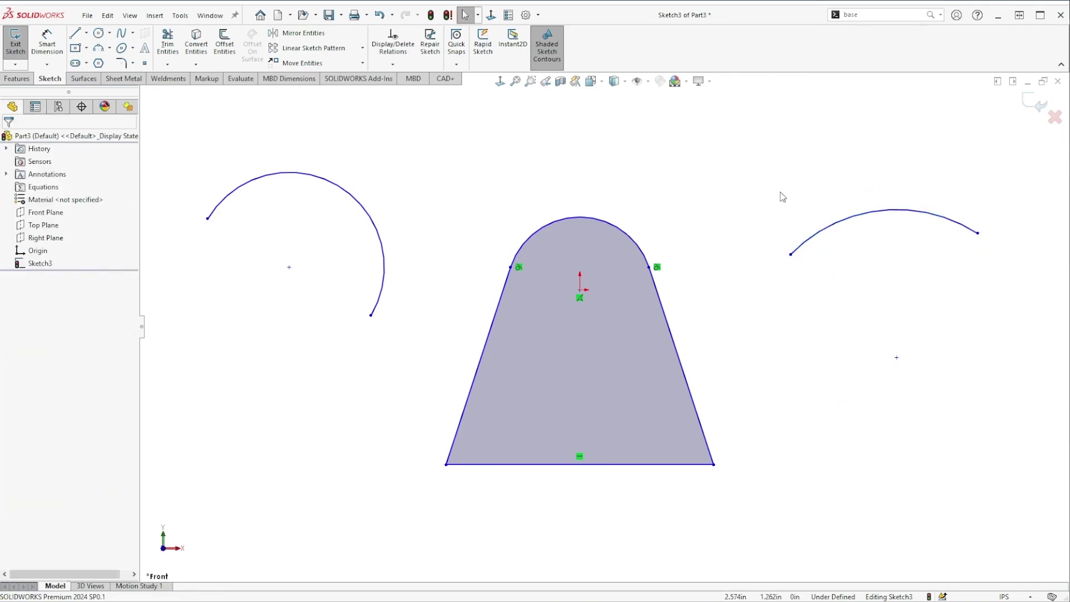
- Draw a short slanted line at the far right of the sketch
left_click(109, 48)
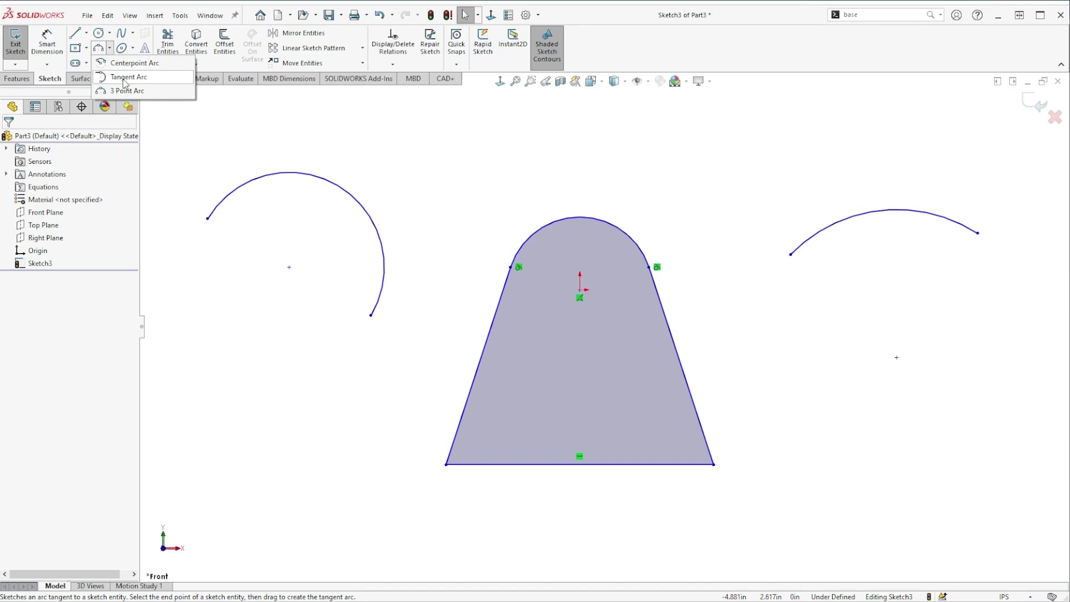
left_click(86, 33)
left_click(112, 42)
key("z")
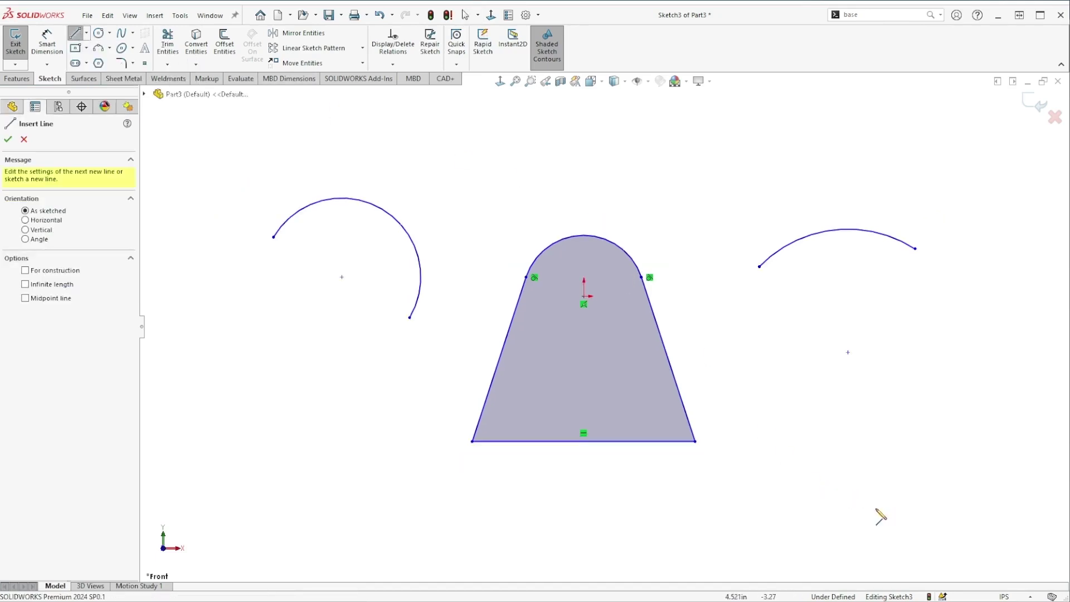
left_click(902, 344)
left_click(920, 246)
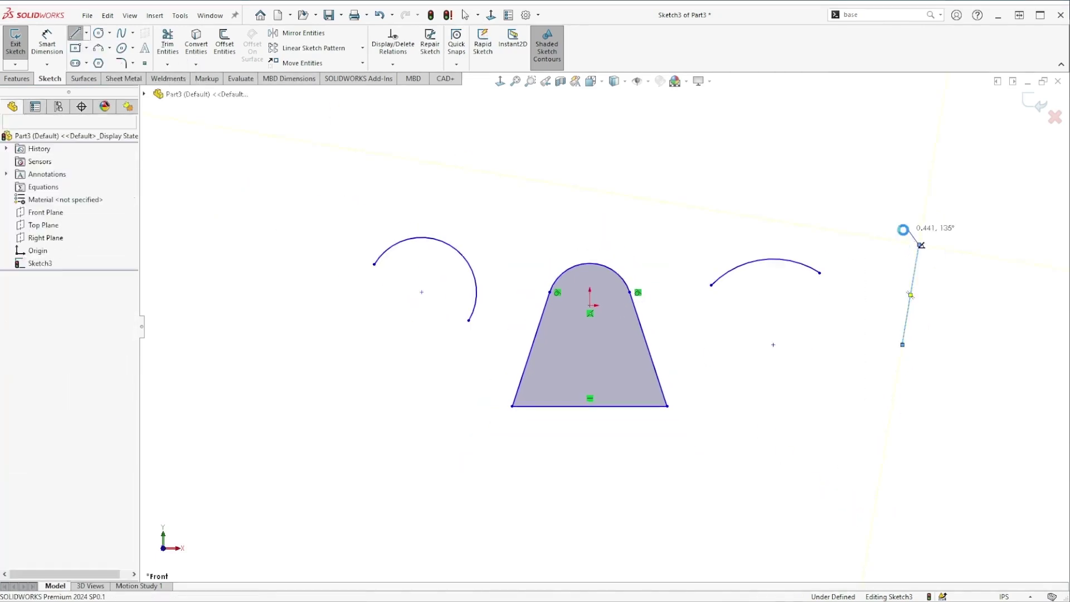
key("Escape")
- Chain a tangent arc from the line's top end to form an S-shaped curve
left_click(110, 48)
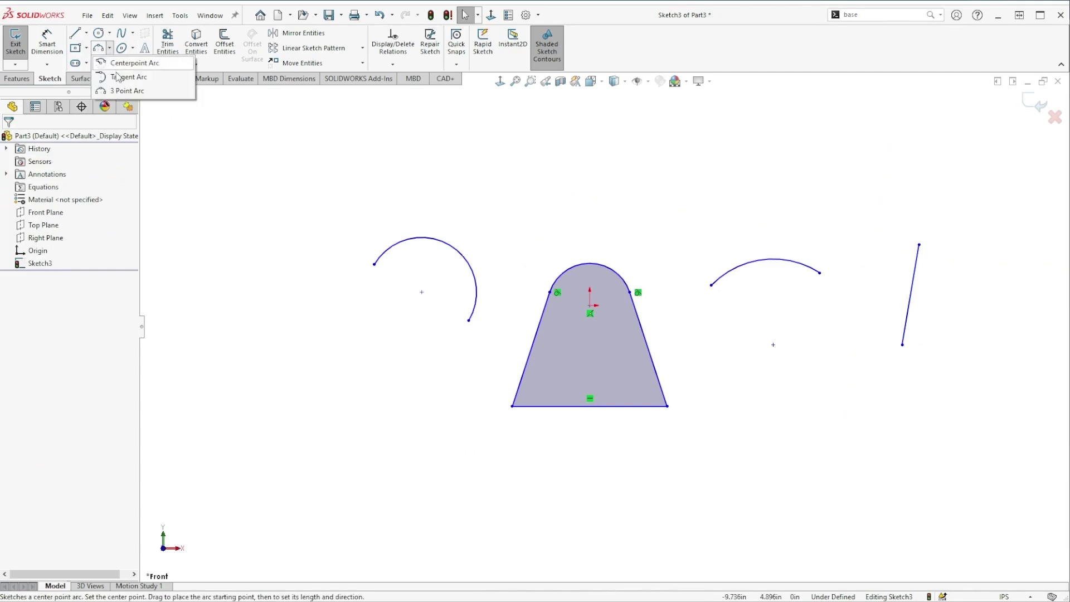
left_click(120, 77)
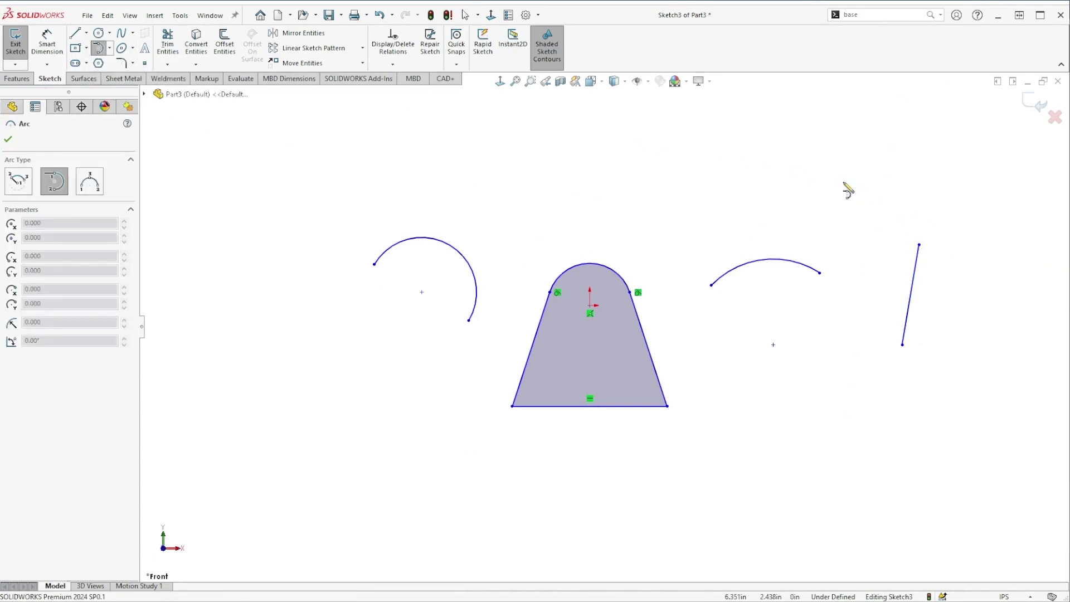
left_click(920, 245)
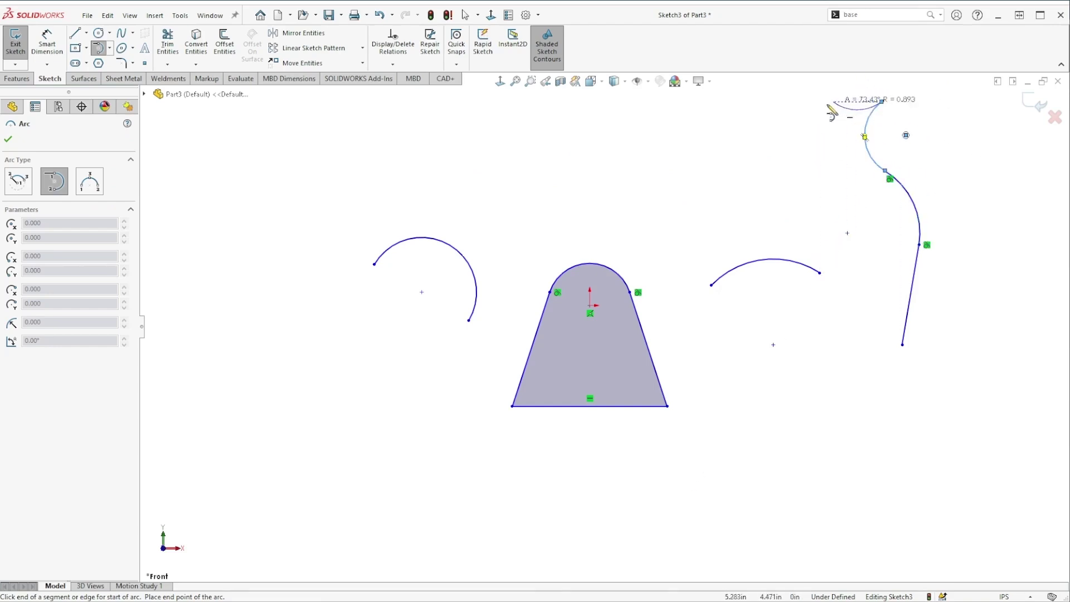
scroll(863, 103, "up", 3)
left_click(765, 139)
key("Escape")
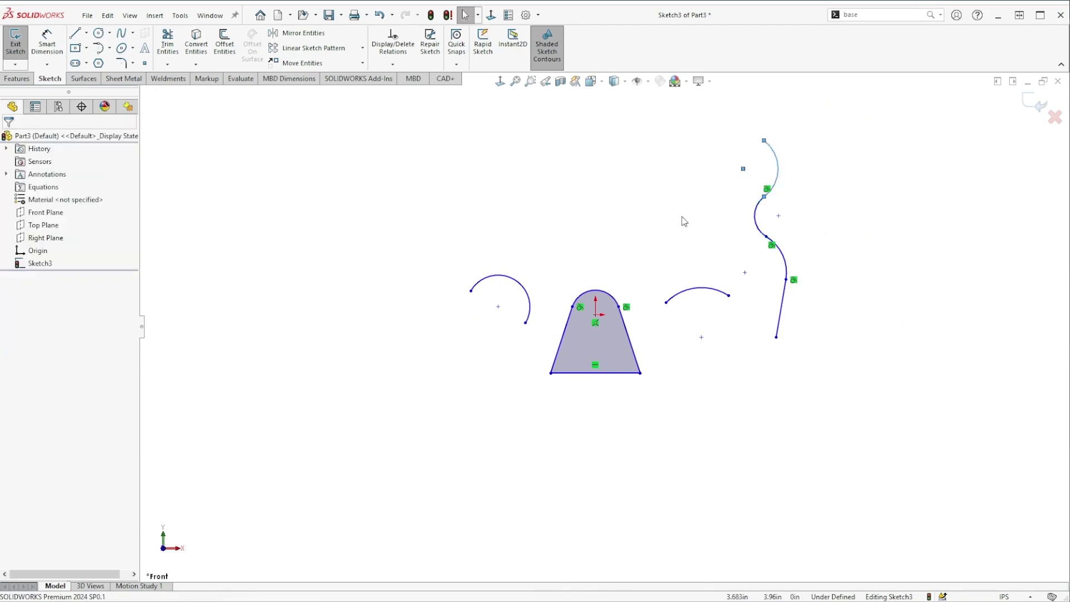
scroll(664, 223, "down", 2)
scroll(626, 224, "down", 1)
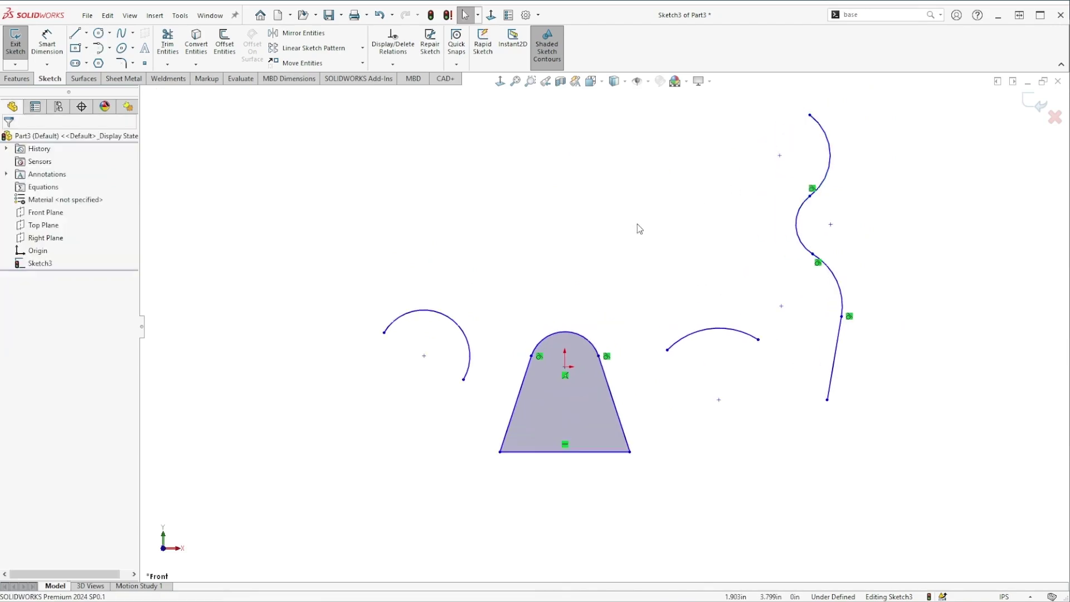
middle_click_drag(637, 225, 672, 265, "ctrl")
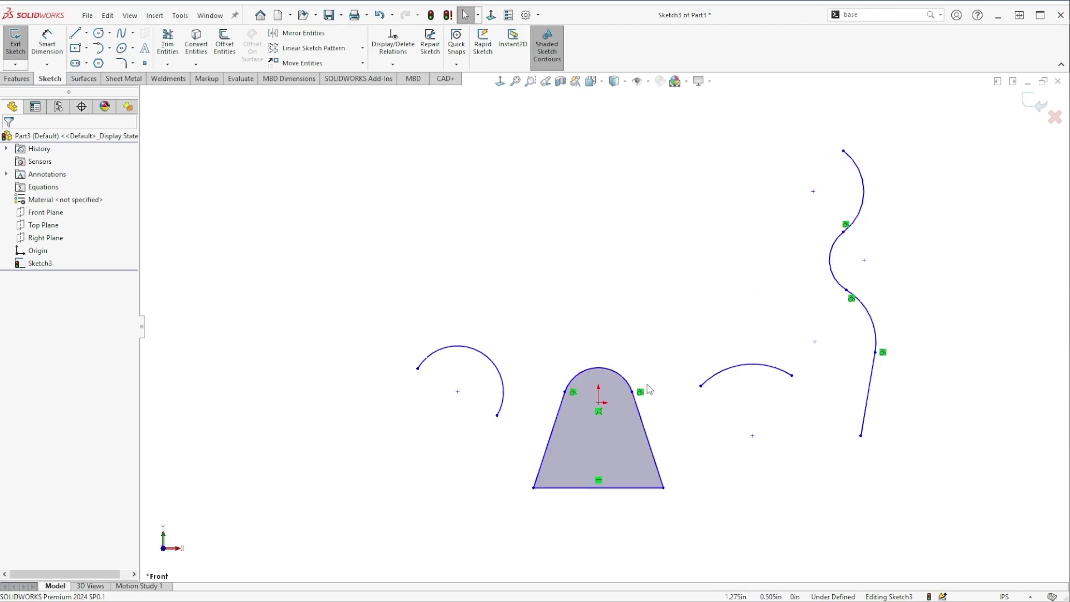
scroll(695, 463, "down", 1)
mouse_move(695, 463)
middle_mouse_down("ctrl")
mouse_move(710, 394)
mouse_move(697, 349)
middle_mouse_up("ctrl")
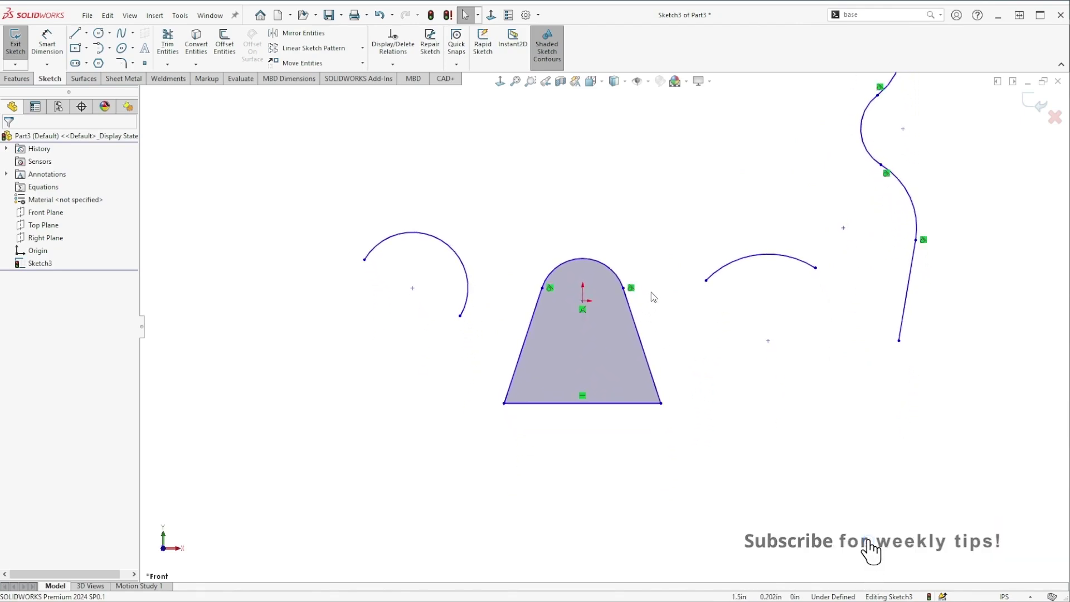